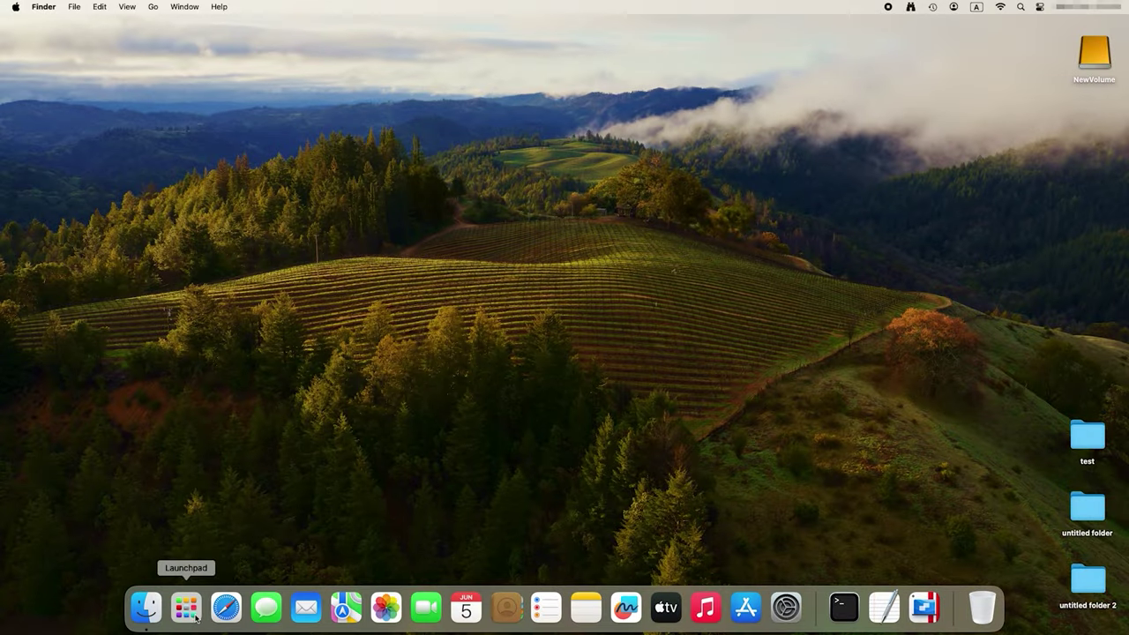
# Launch Disk Utility from Launchpad's Other folder.
pyautogui.click(186, 609)
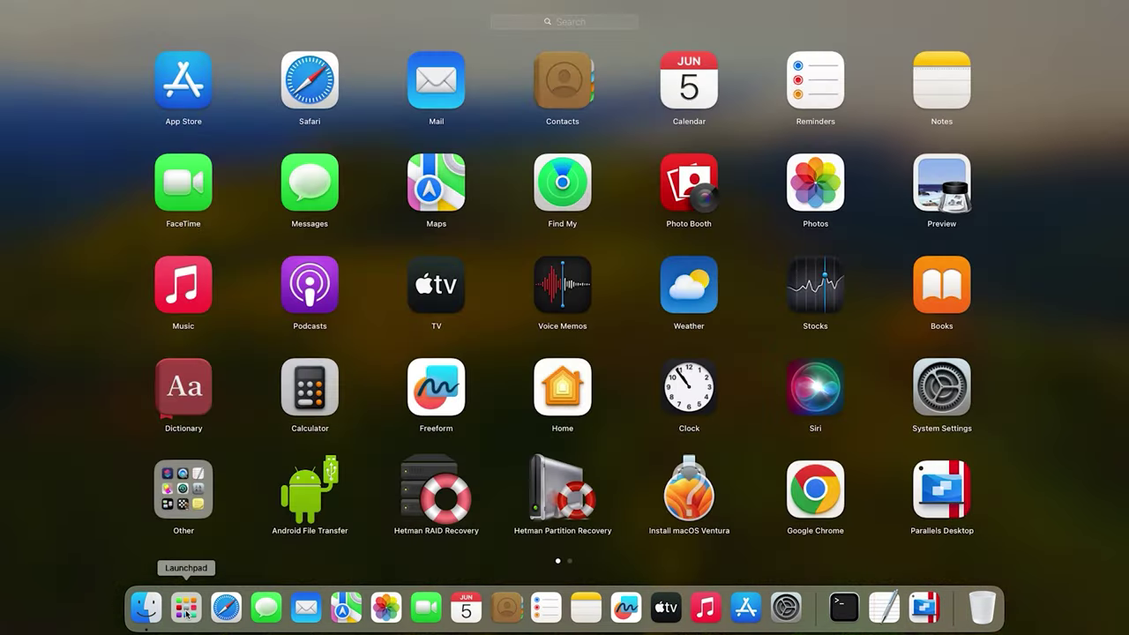
pyautogui.click(192, 510)
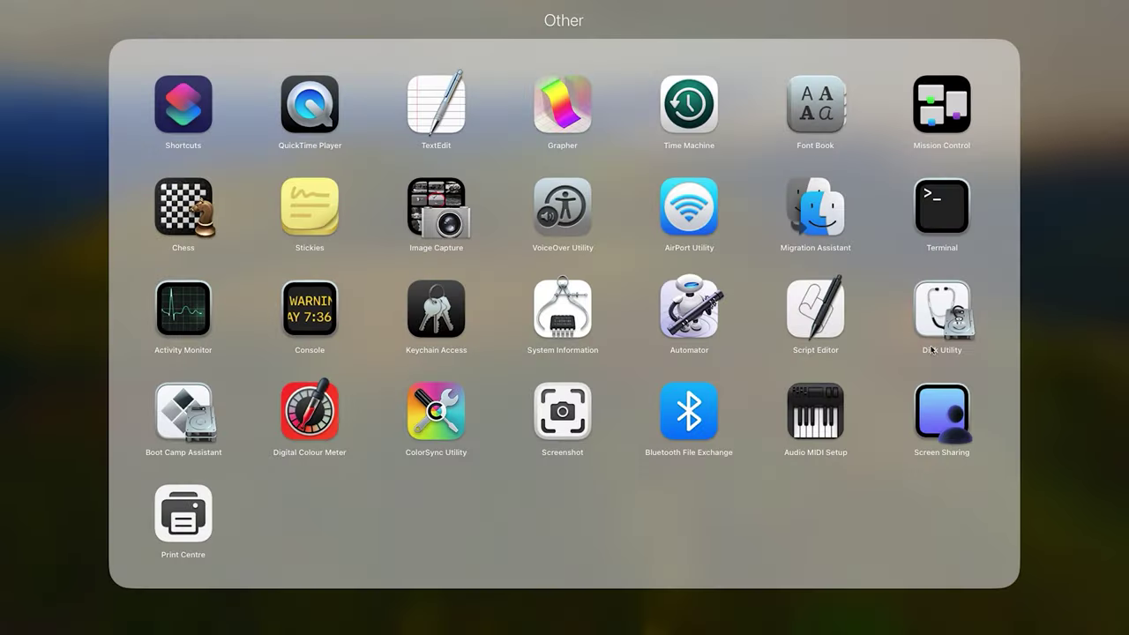
pyautogui.click(946, 349)
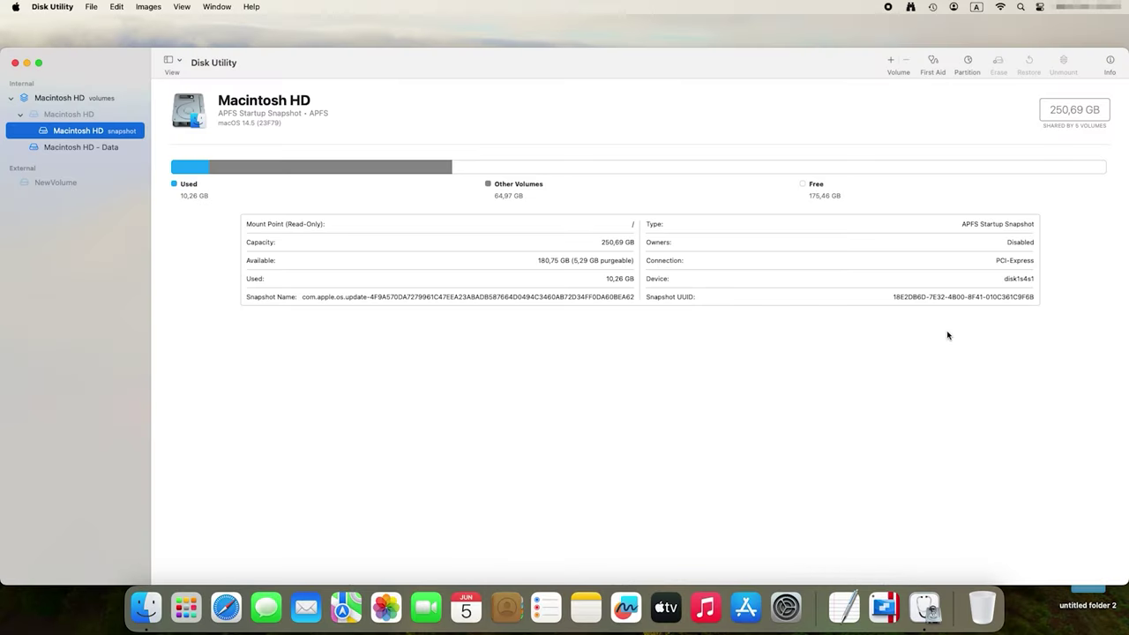
# Mount the NewVolume drive, minimise Disk Utility and select NewVolume's desktop icon.
pyautogui.click(55, 183)
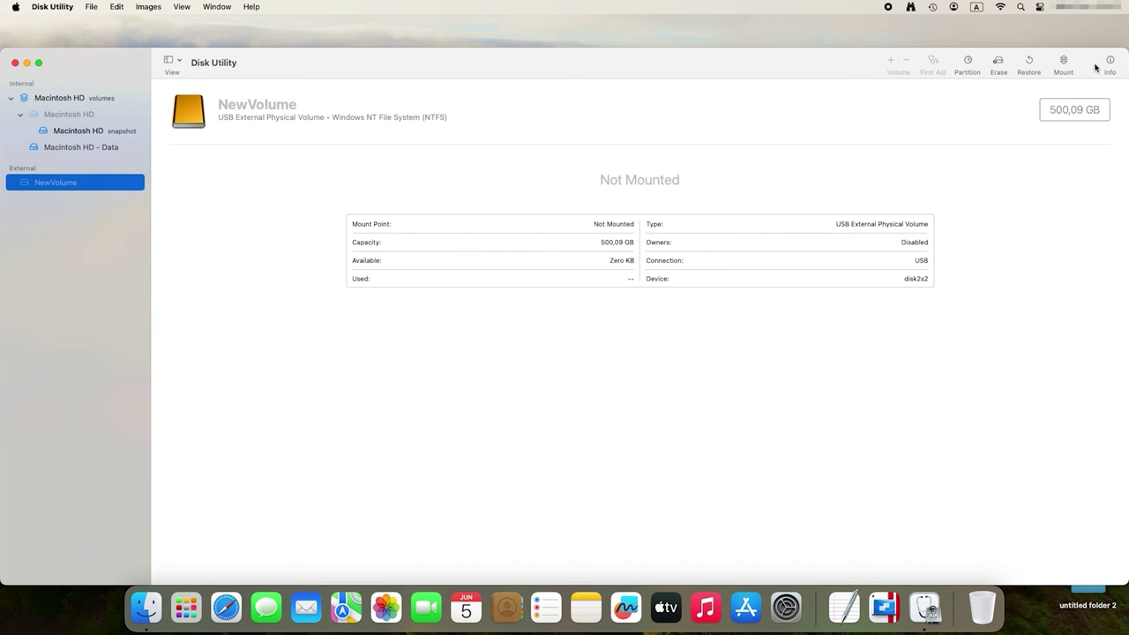
pyautogui.click(1063, 63)
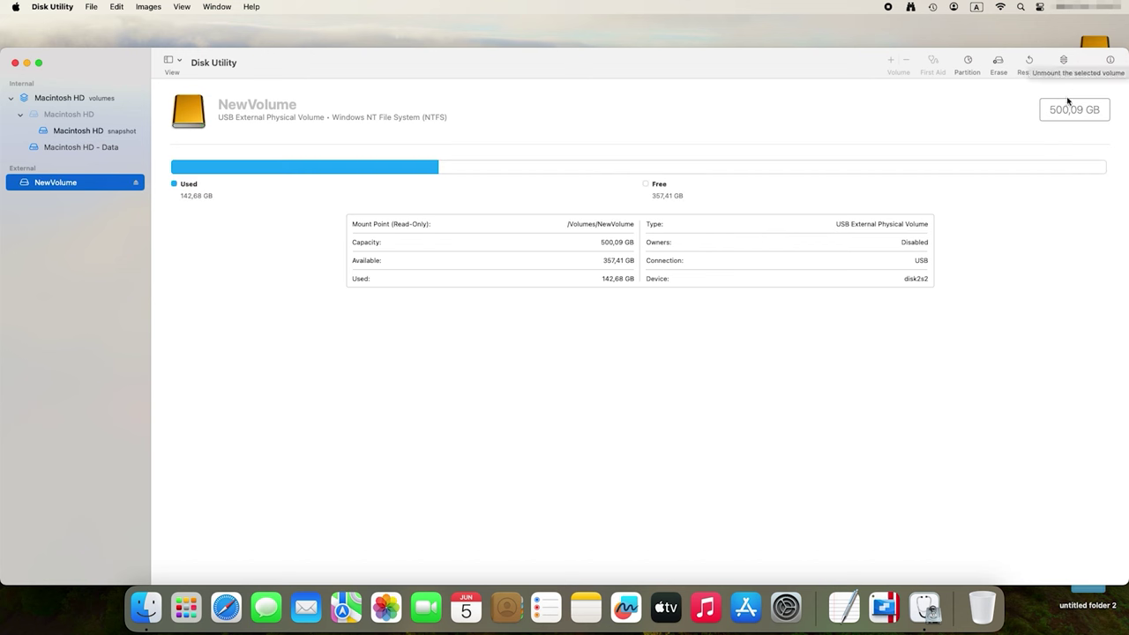
pyautogui.click(26, 64)
pyautogui.click(1090, 77)
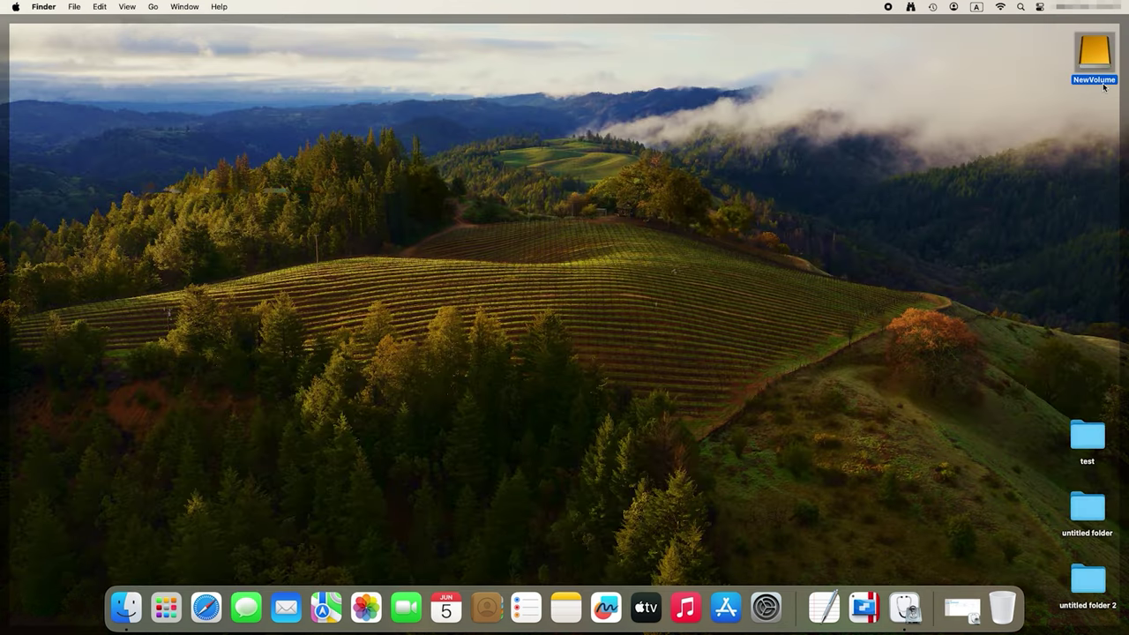
# Run First Aid on the exdisk volume until it reports Operation successful.
pyautogui.click(904, 607)
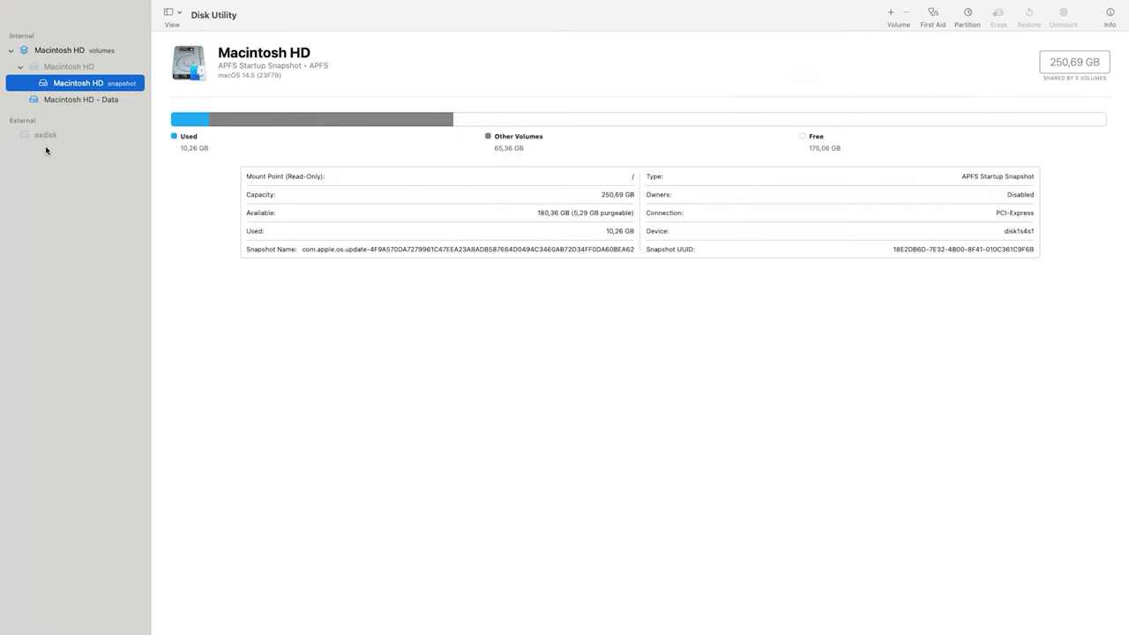
pyautogui.click(46, 135)
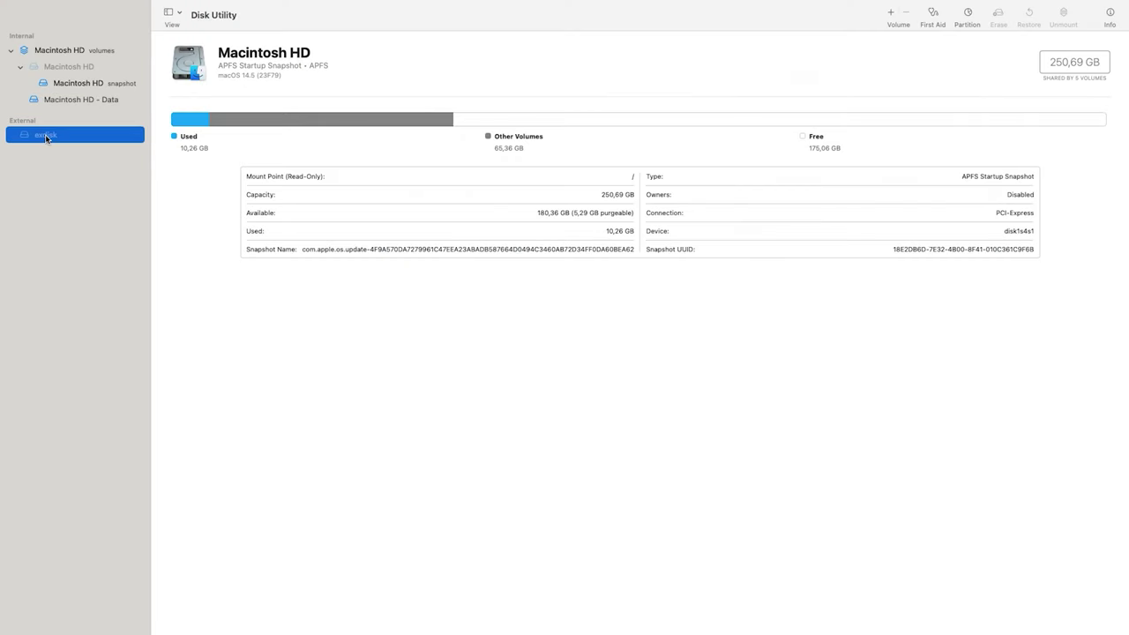
pyautogui.click(934, 18)
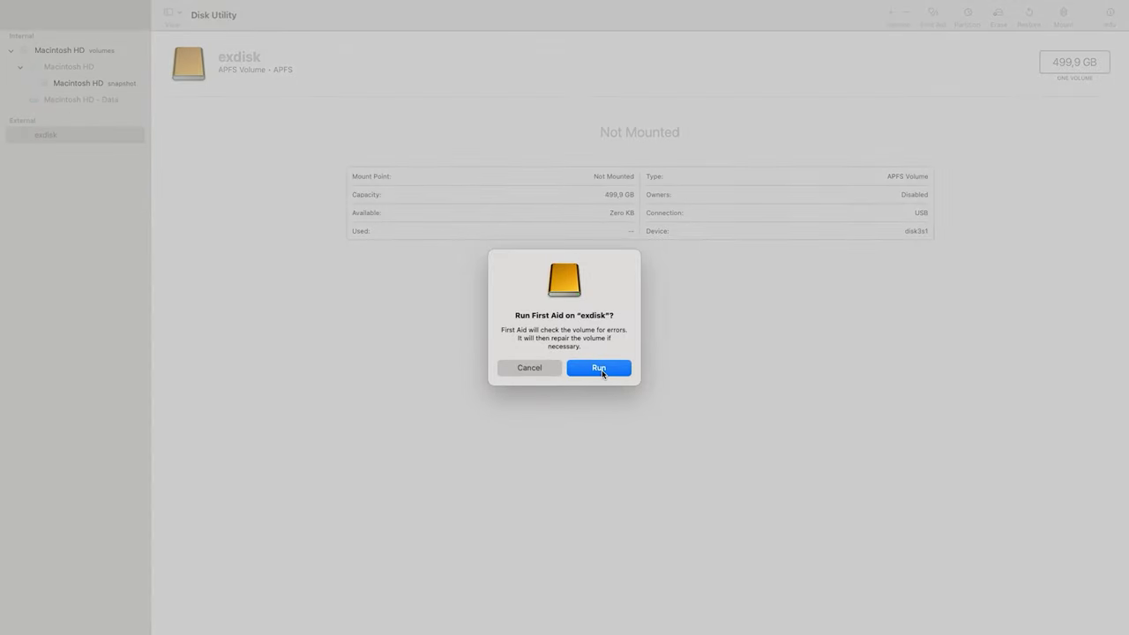
pyautogui.click(599, 368)
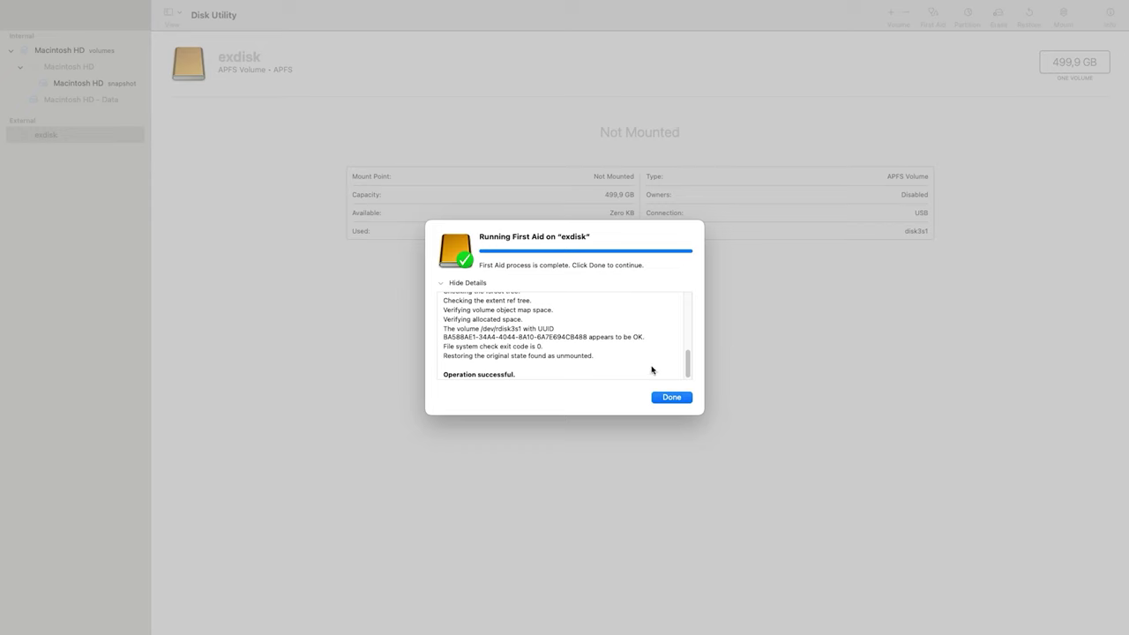
pyautogui.click(673, 398)
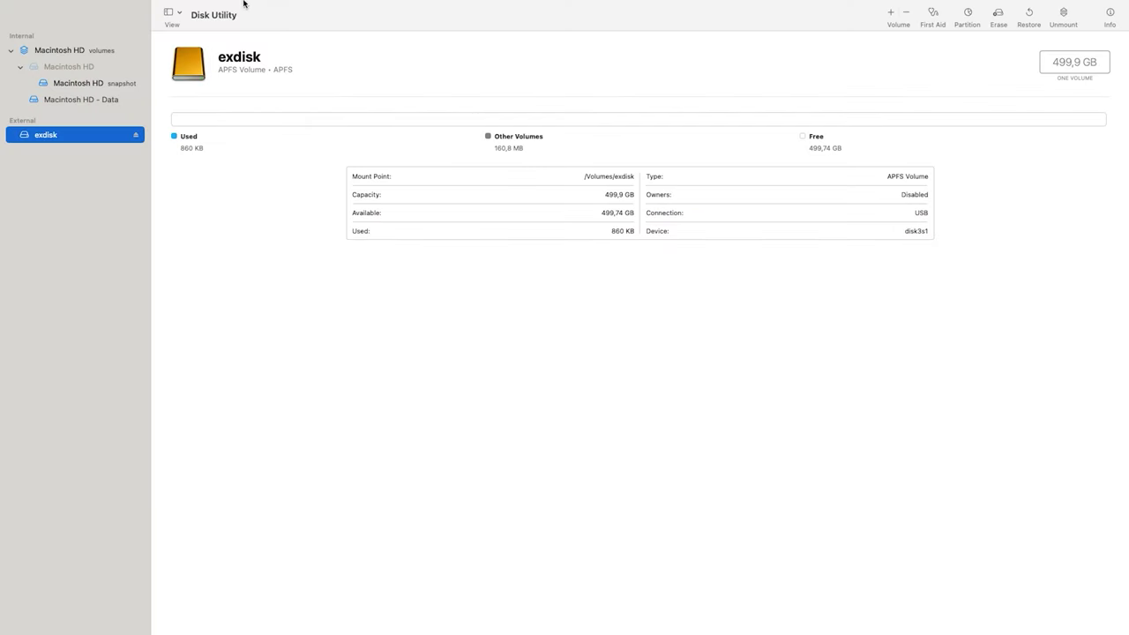
# Take Disk Utility out of full screen and minimise it.
pyautogui.click(52, 6)
pyautogui.click(23, 38)
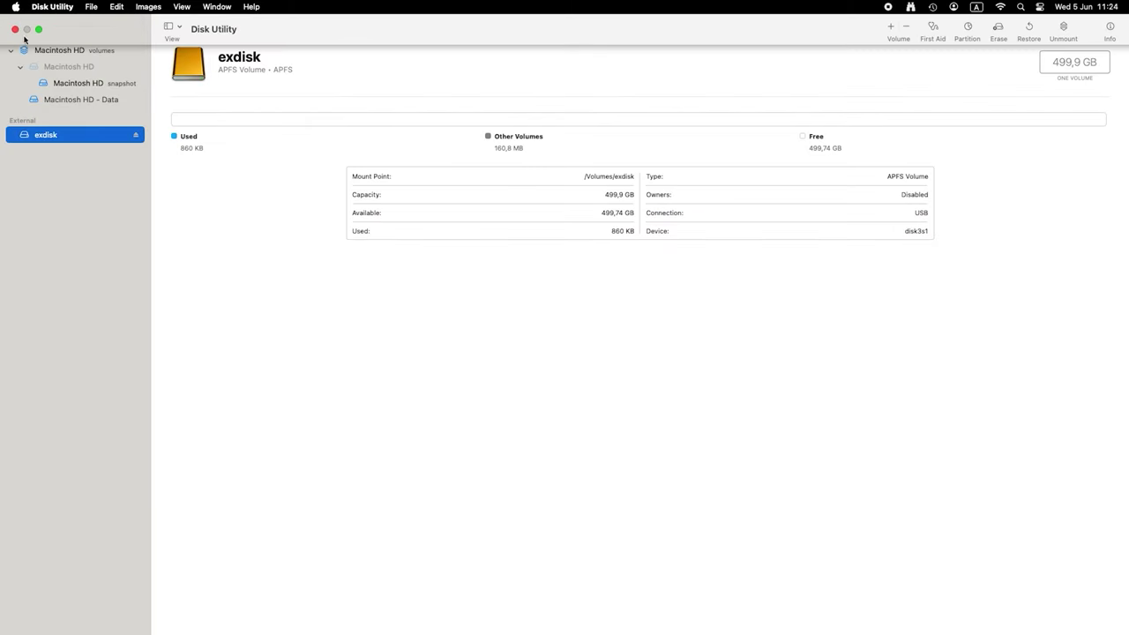
pyautogui.click(39, 31)
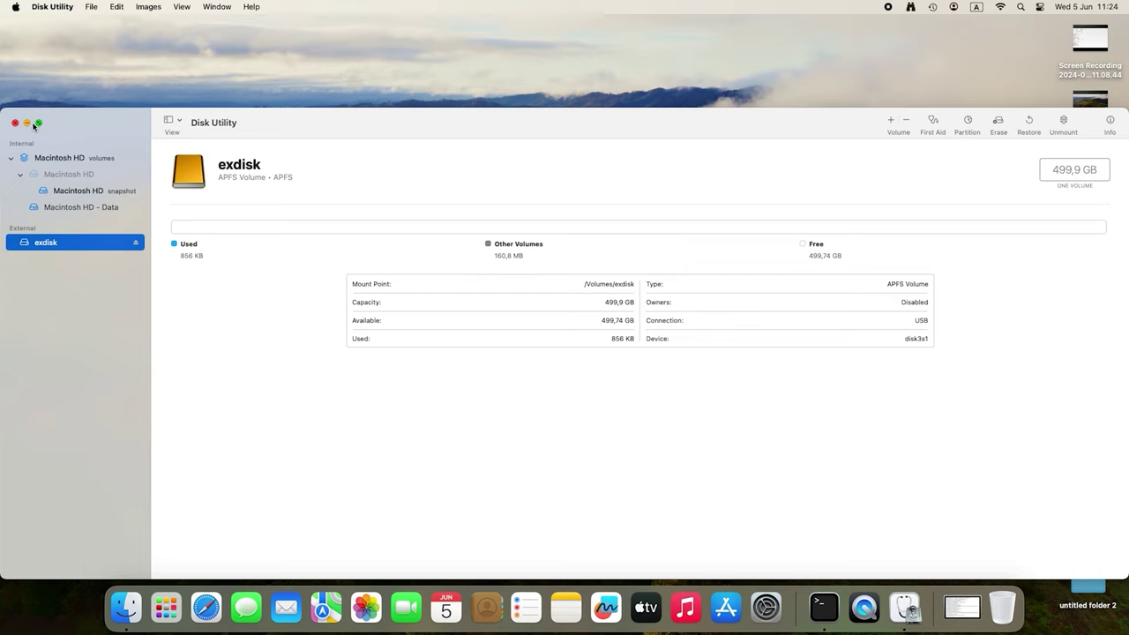
pyautogui.click(29, 123)
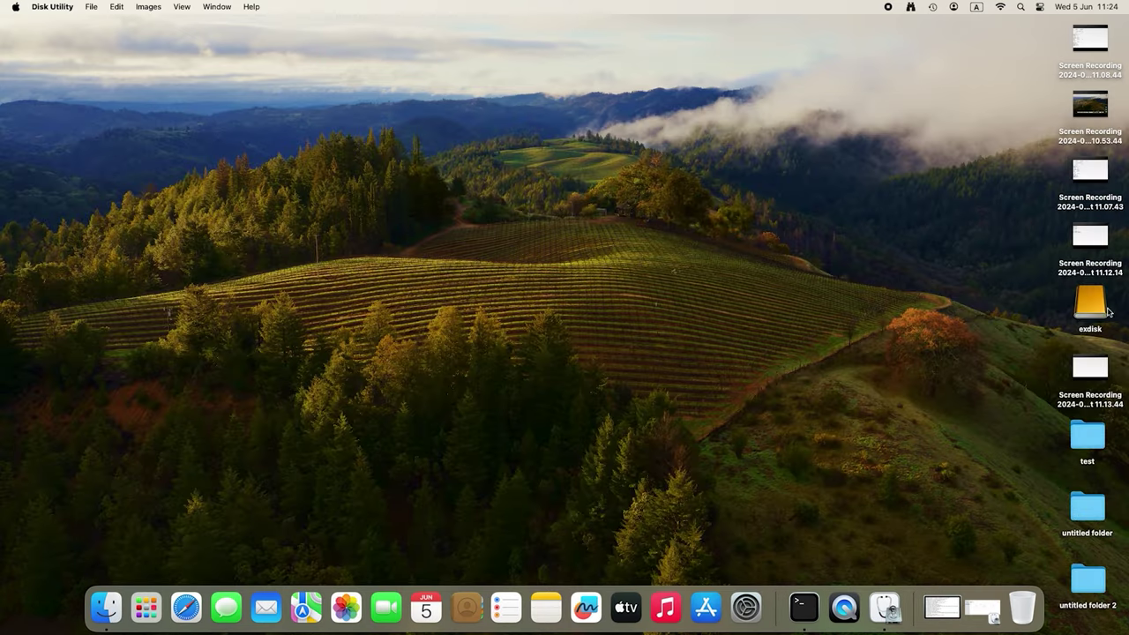
# Show NewVolume's details in Disk Utility: 500,09 GB NTFS drive, 142,68 GB used.
pyautogui.click(1106, 311)
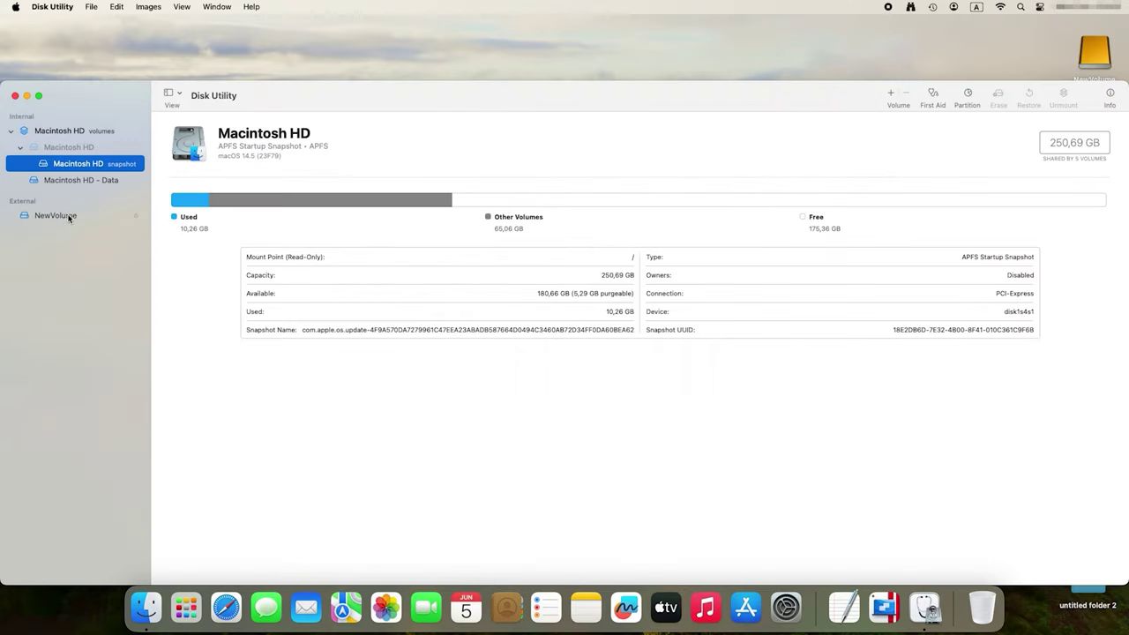
pyautogui.click(69, 218)
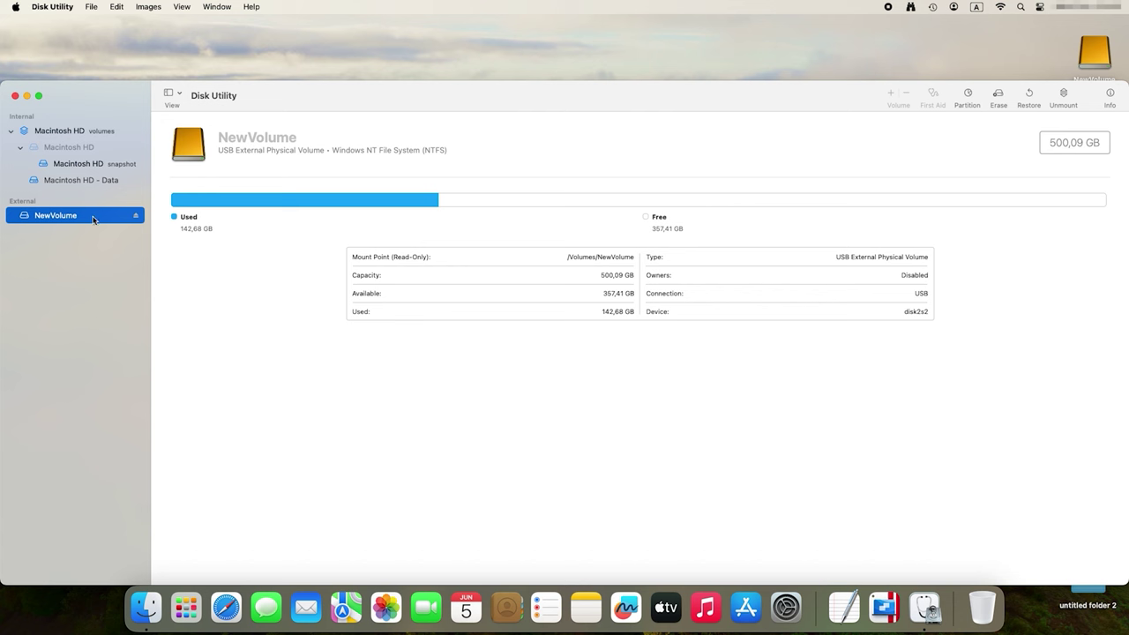
# Start erasing NewVolume and pick ExFAT as its new format.
pyautogui.click(998, 96)
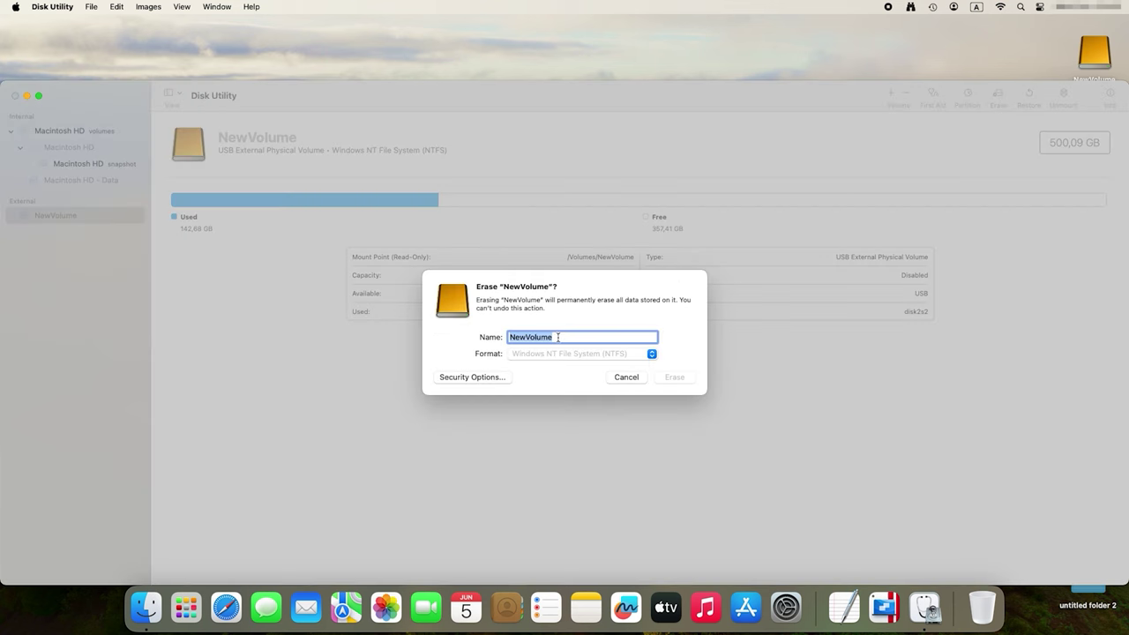
pyautogui.click(653, 355)
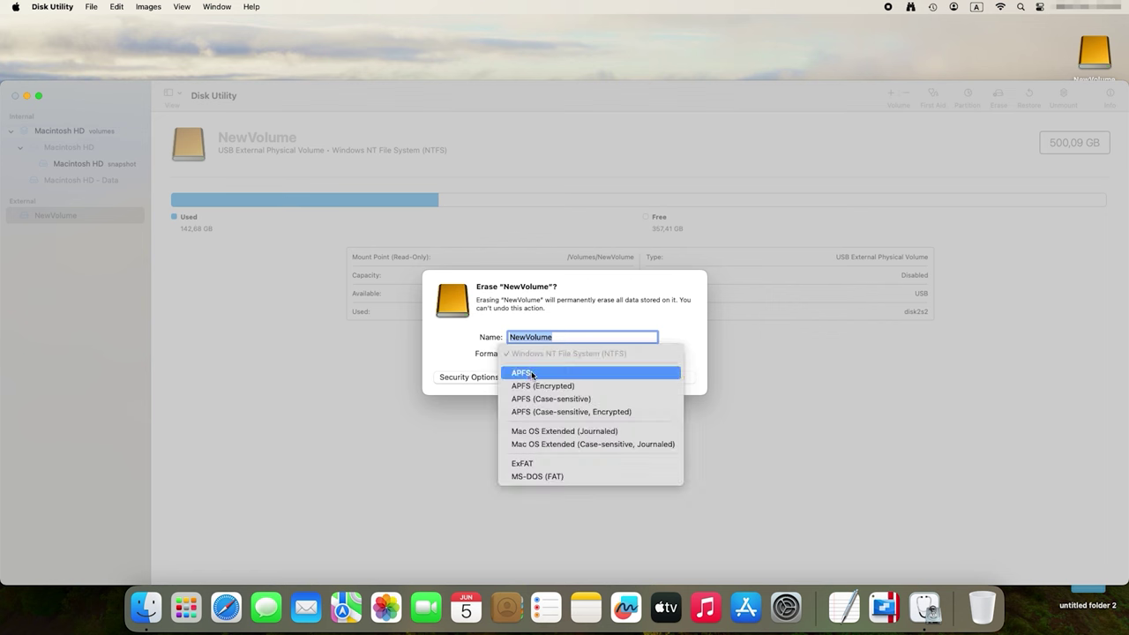
pyautogui.click(545, 464)
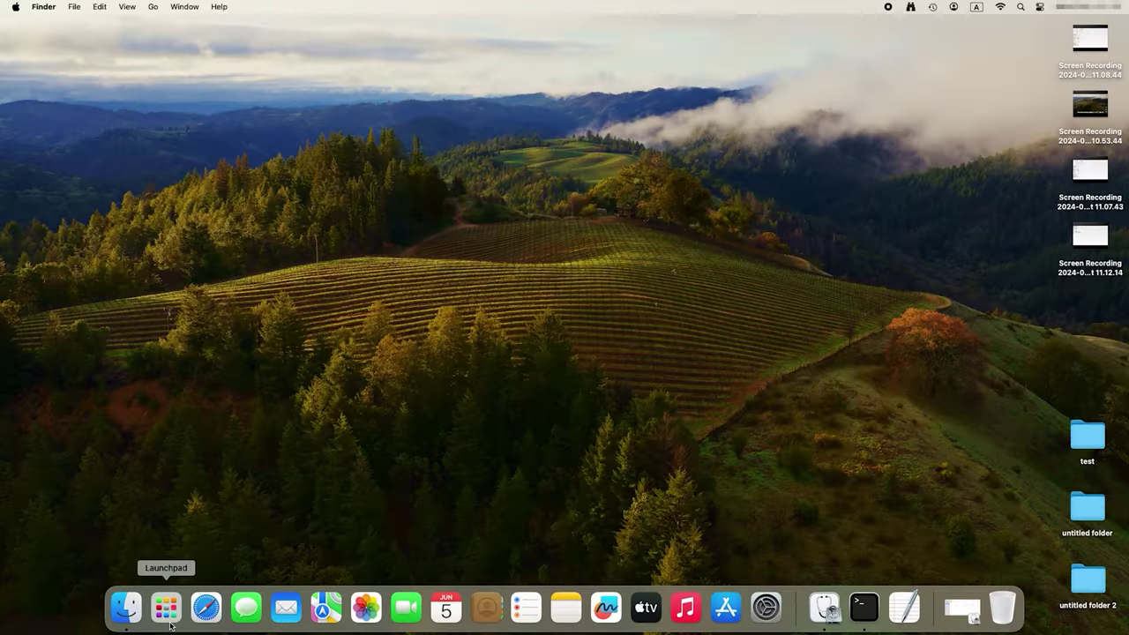
# Open Terminal full screen and run 'diskutil list'.
pyautogui.click(170, 623)
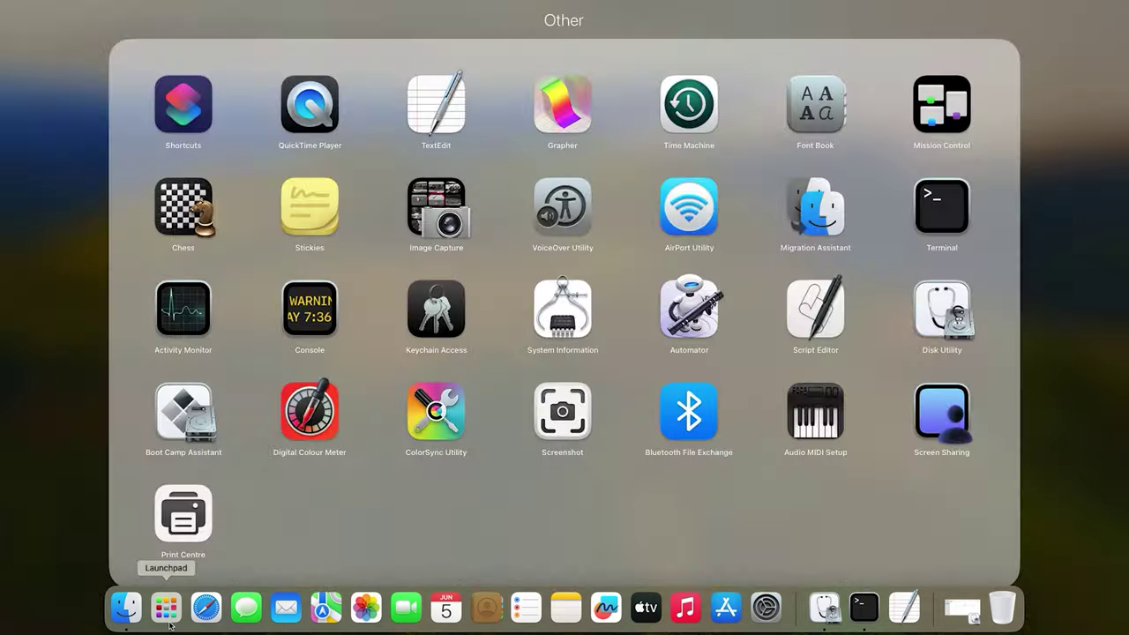
pyautogui.click(954, 228)
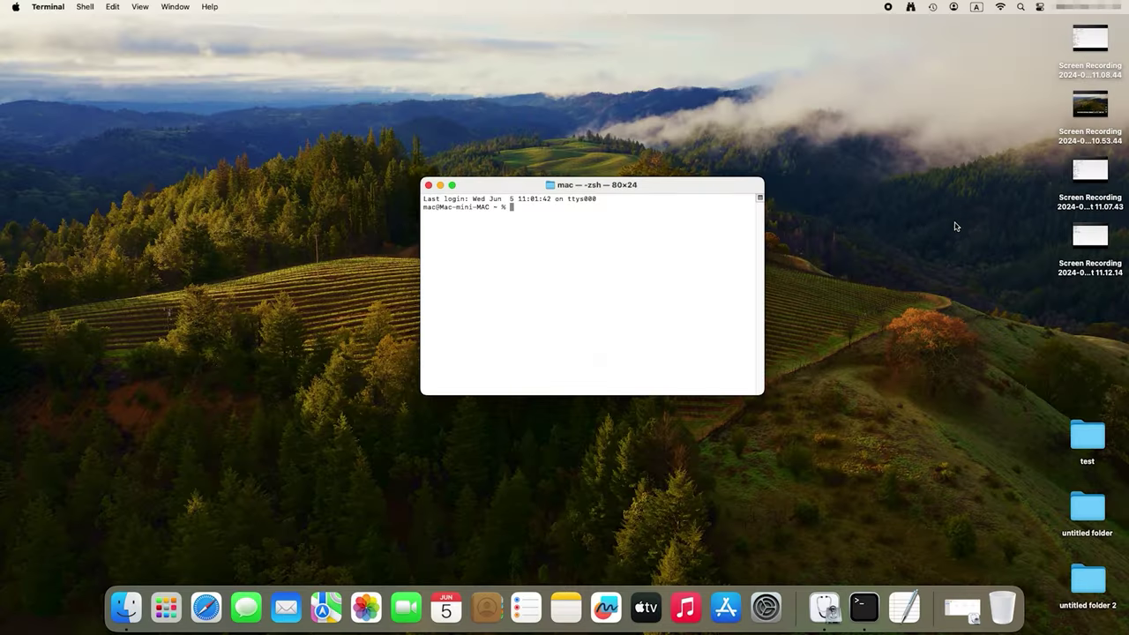
pyautogui.click(451, 186)
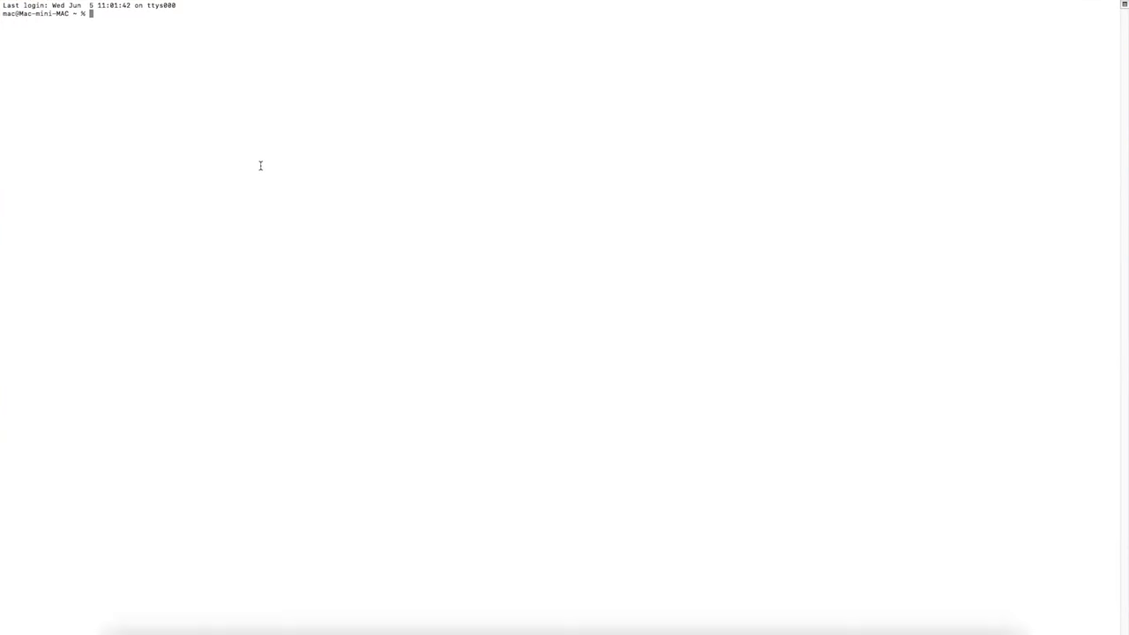
pyautogui.write('diskutil list')
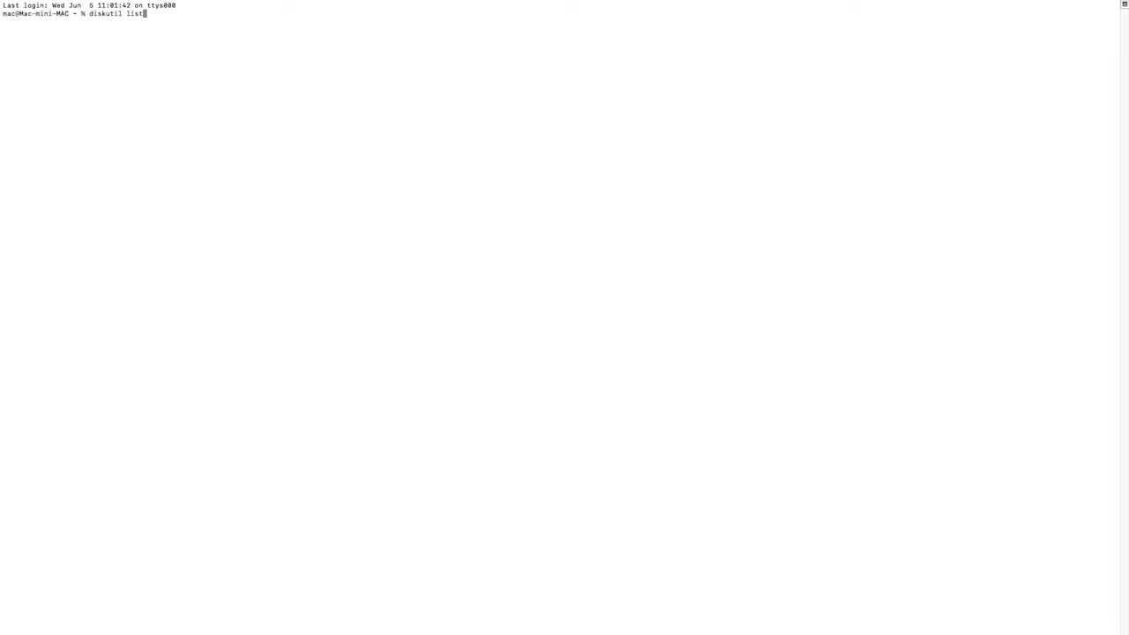
pyautogui.press('Return')
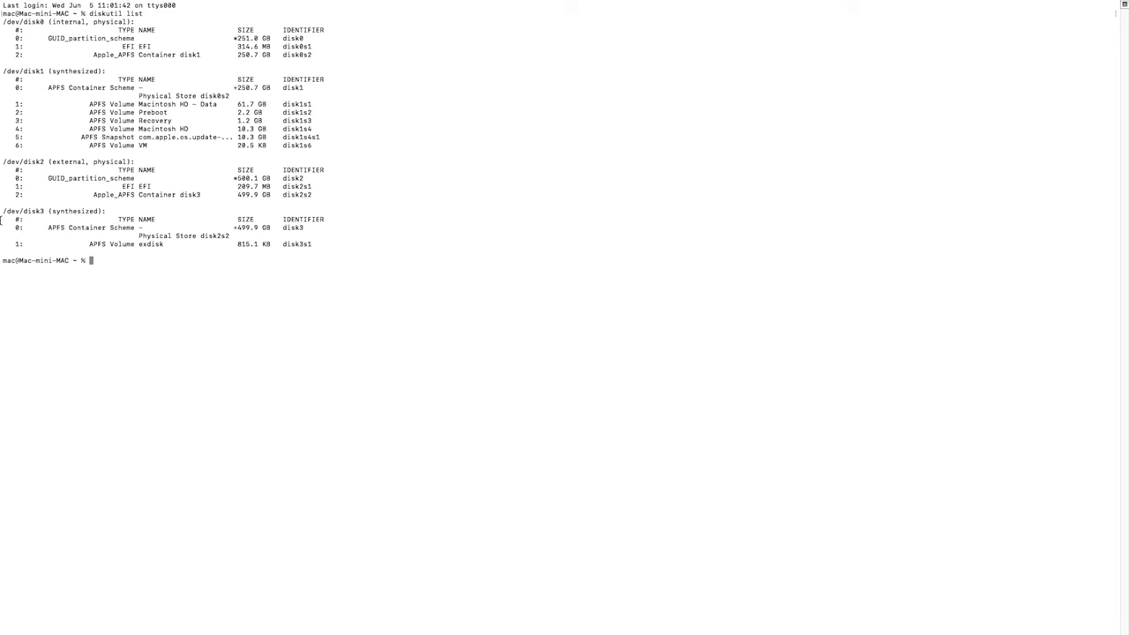
# Identify the external 500.1 GB drive as disk2 and mount it with 'diskutil mountDisk /dev/disk2'.
pyautogui.moveTo(4, 213)
pyautogui.mouseDown()
pyautogui.moveTo(139, 213)
pyautogui.moveTo(4, 212)
pyautogui.mouseUp()
pyautogui.moveTo(5, 163); pyautogui.dragTo(149, 160)
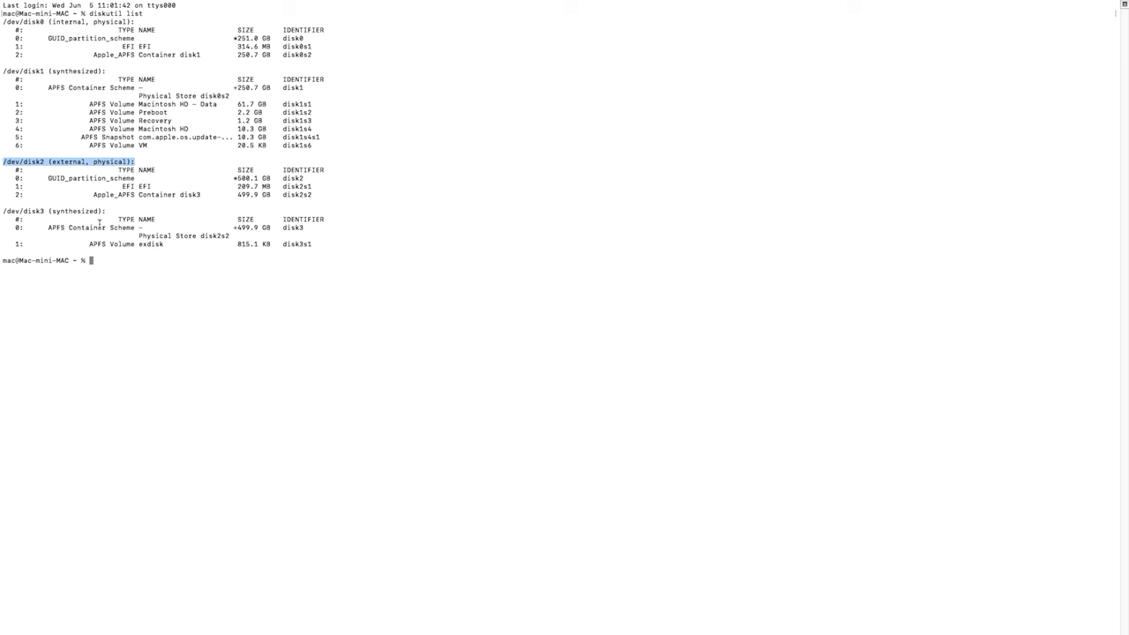
pyautogui.click(145, 308)
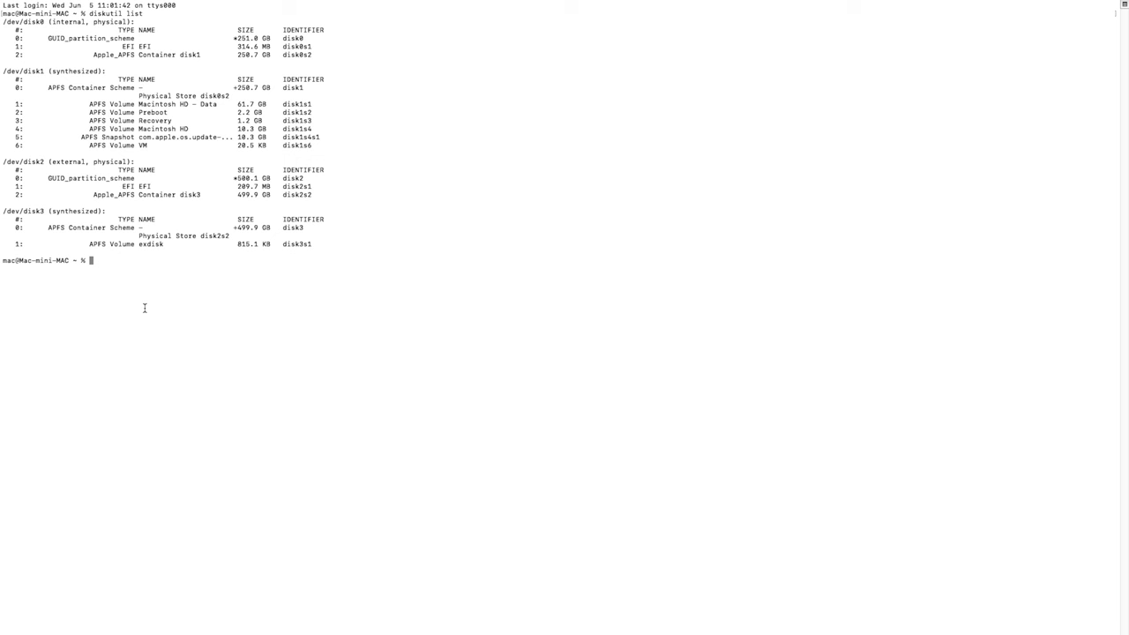
pyautogui.write('diskutil mountDisk /dev/disk2')
pyautogui.press('Return')
# Run 'diskutil info disk2' and 'diskutil eject disk2', then exit Terminal's full screen.
pyautogui.write('diskutil ')
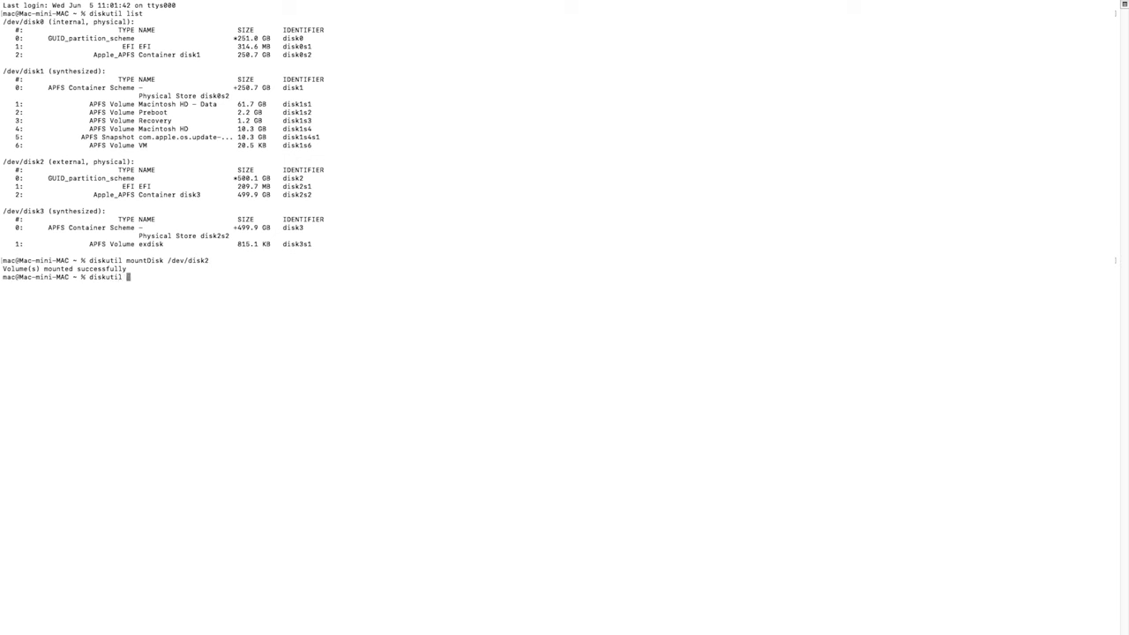
pyautogui.write('info disk2')
pyautogui.press('Return')
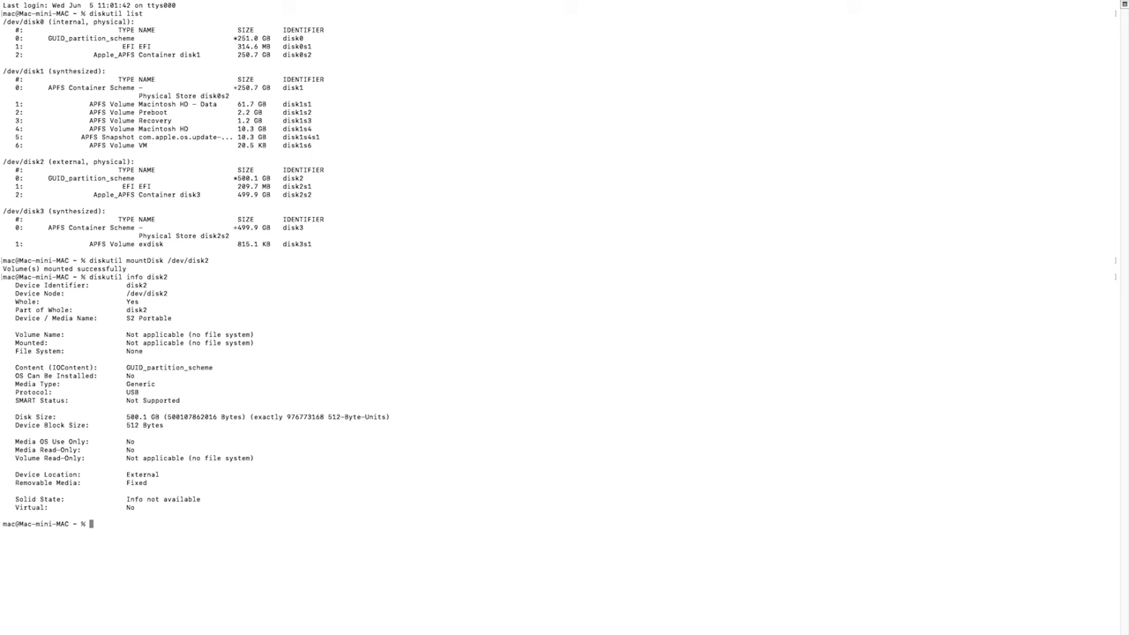
pyautogui.write('diskutil eject disk2')
pyautogui.press('Return')
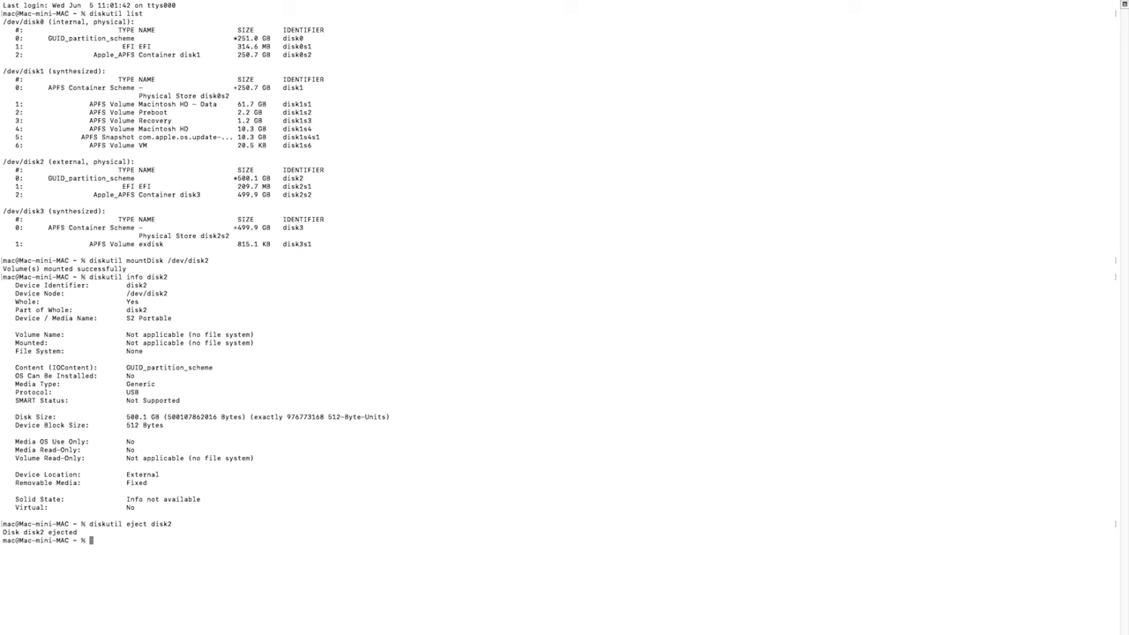
pyautogui.click(34, 24)
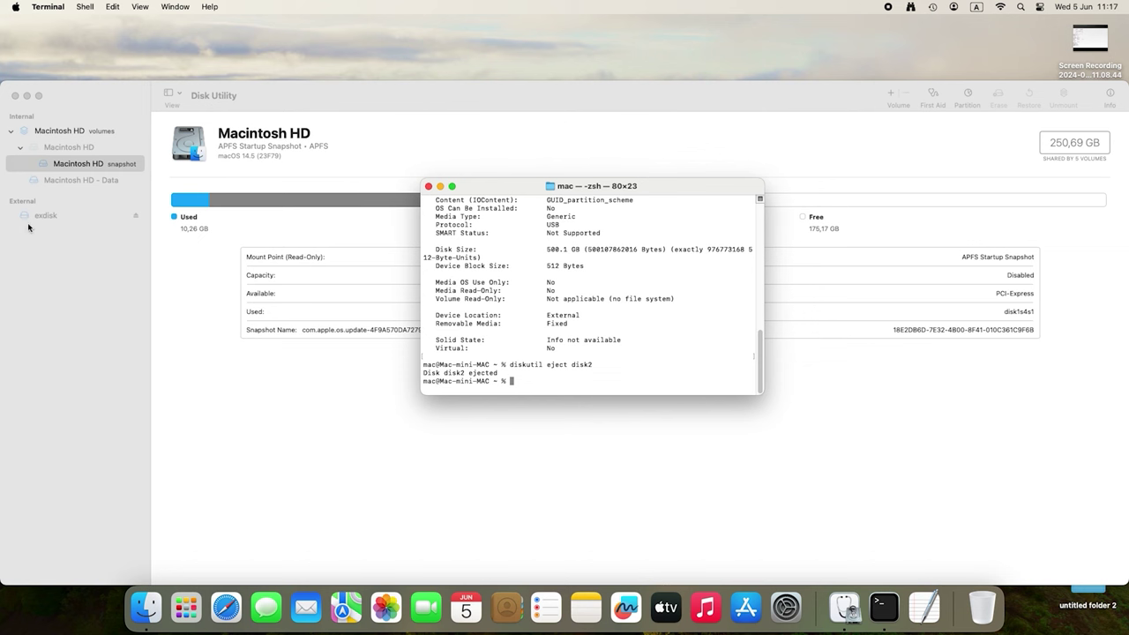
# Confirm exdisk is a mounted 499.9 GB APFS volume, minimise Disk Utility, and re-enlarge Terminal.
pyautogui.click(31, 228)
pyautogui.click(41, 217)
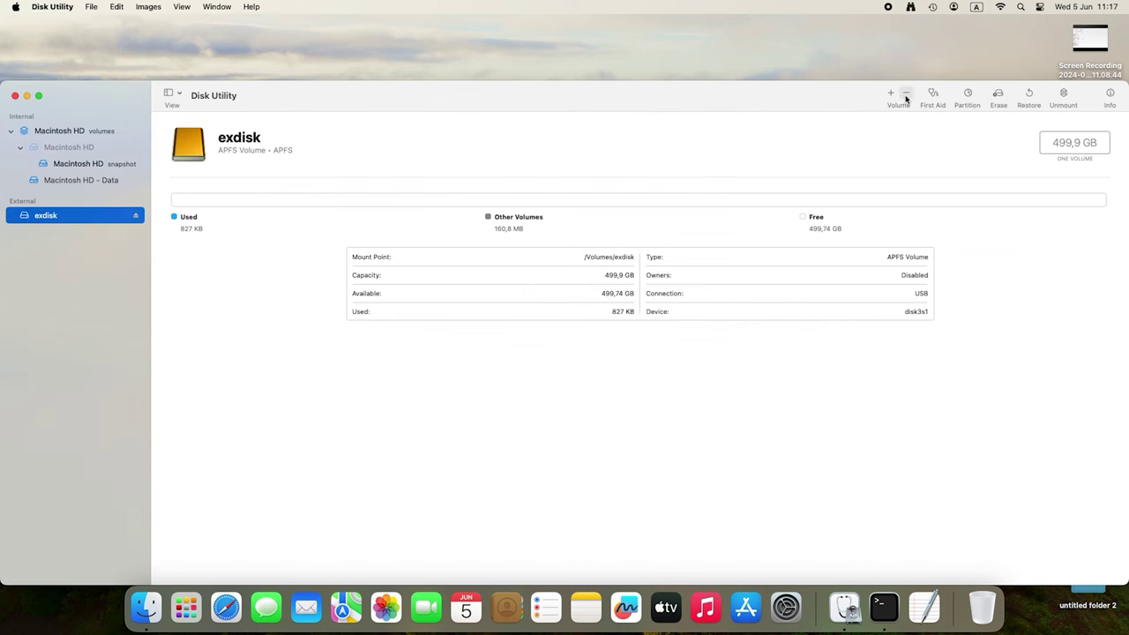
pyautogui.click(26, 95)
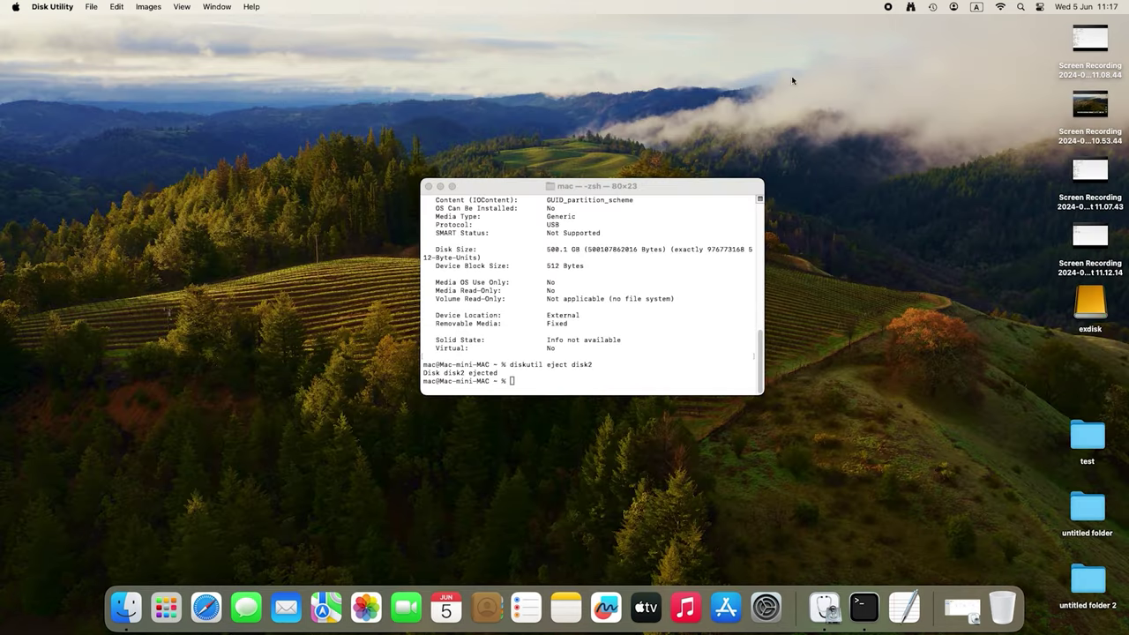
pyautogui.click(1092, 316)
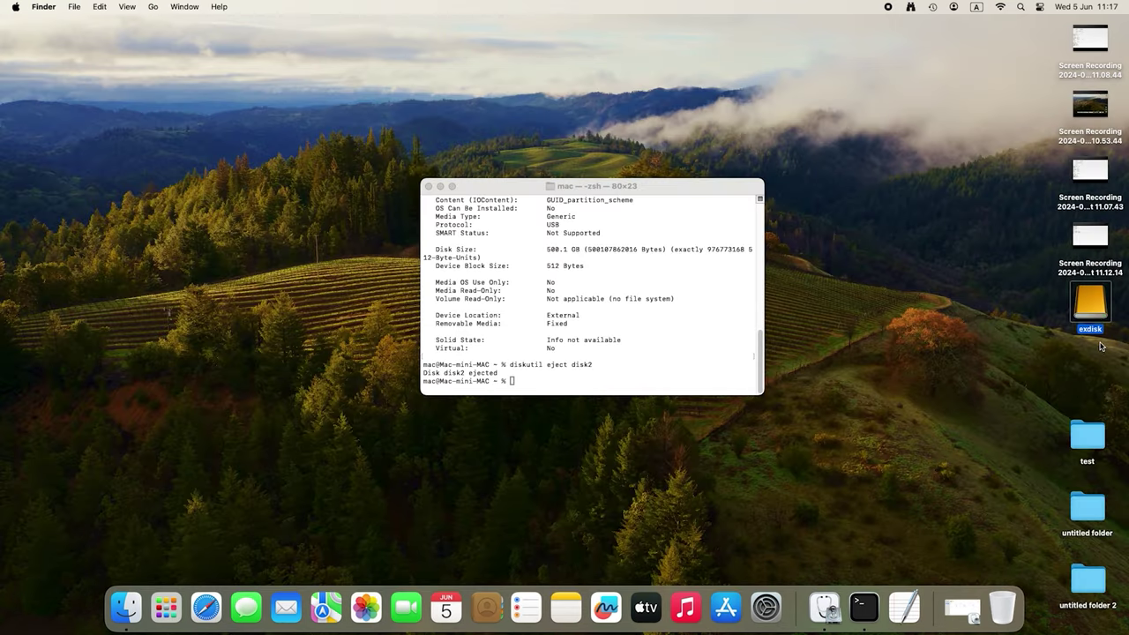
pyautogui.click(452, 188)
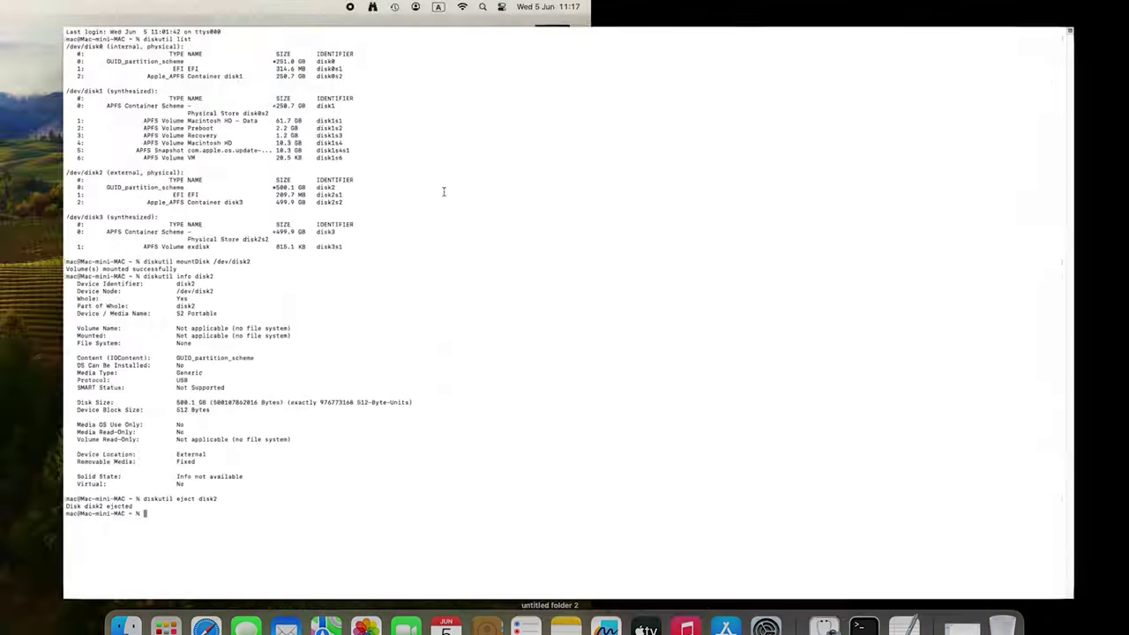
# Erase disk2 as APFS volume 'exdisk', force-unmount it, and run 'sudo fsck_apfs /dev/disk2' until OK.
pyautogui.write('diskutil eraseDisk APFS exdisk /dev/disk2')
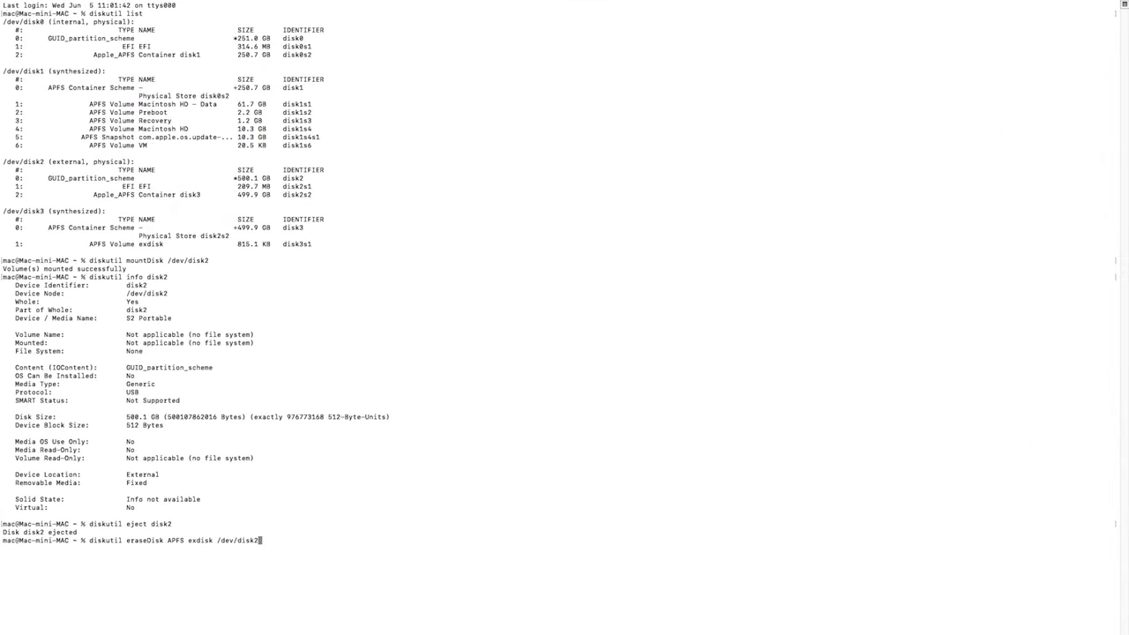
pyautogui.press('Return')
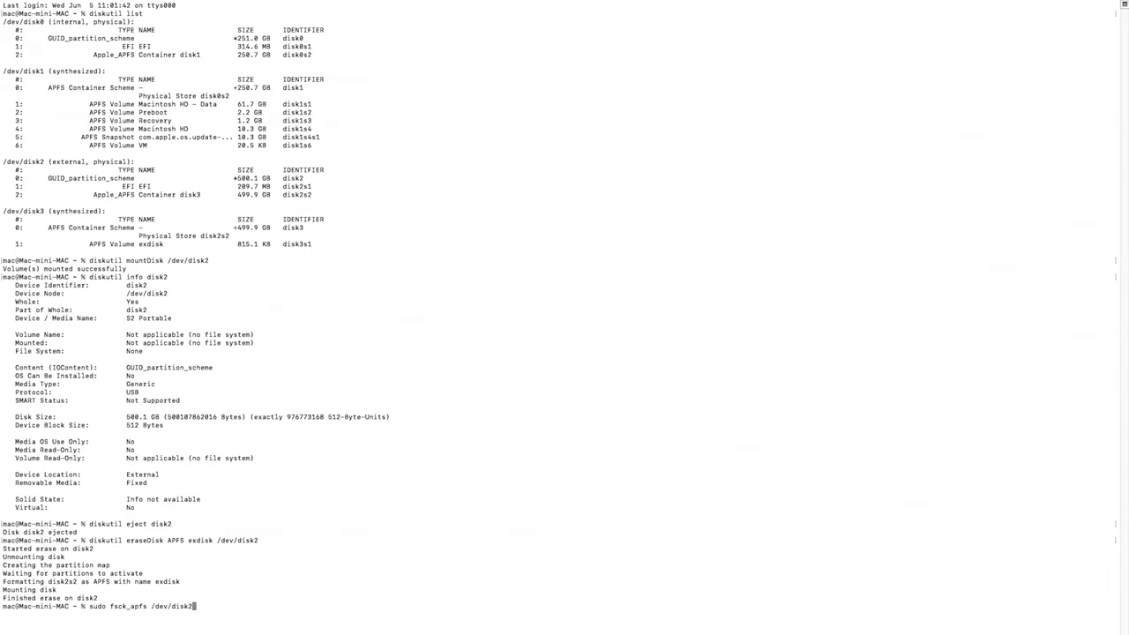
pyautogui.press('Return')
pyautogui.press('Return')
pyautogui.write('diskutil unmountDisk')
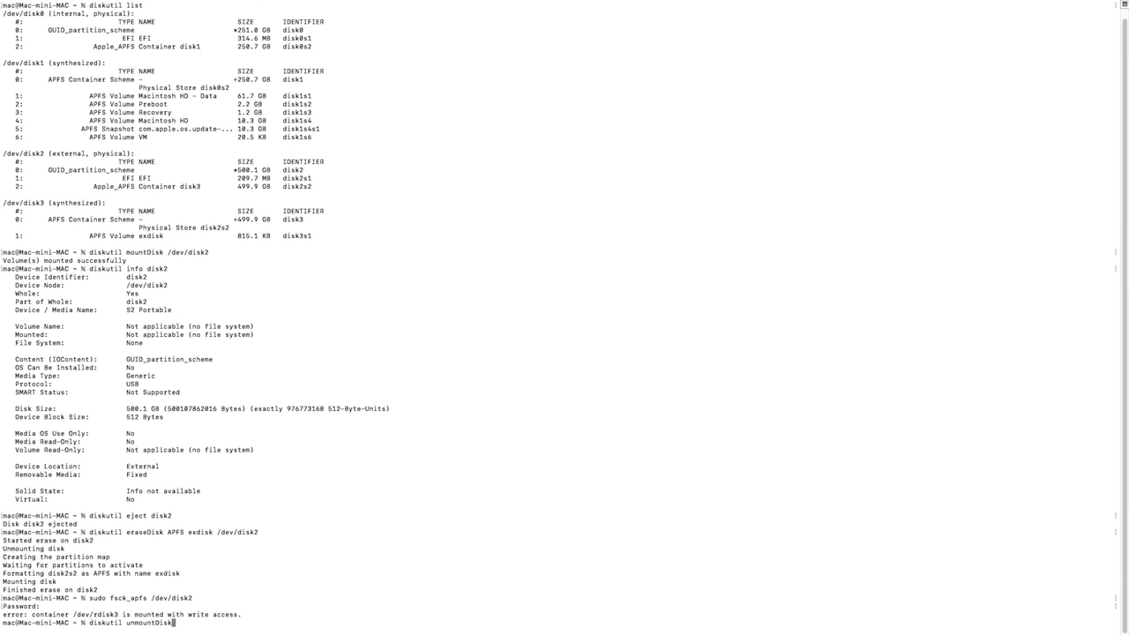
pyautogui.write(' force /dev/disk2')
pyautogui.press('Return')
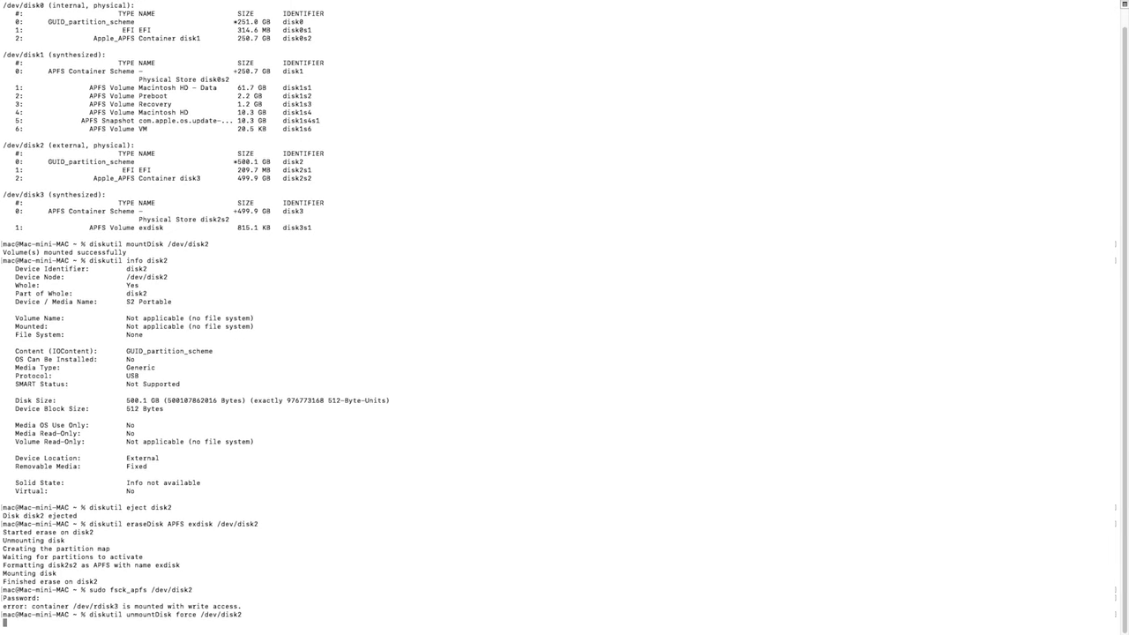
pyautogui.press('Up')
pyautogui.press('Up')
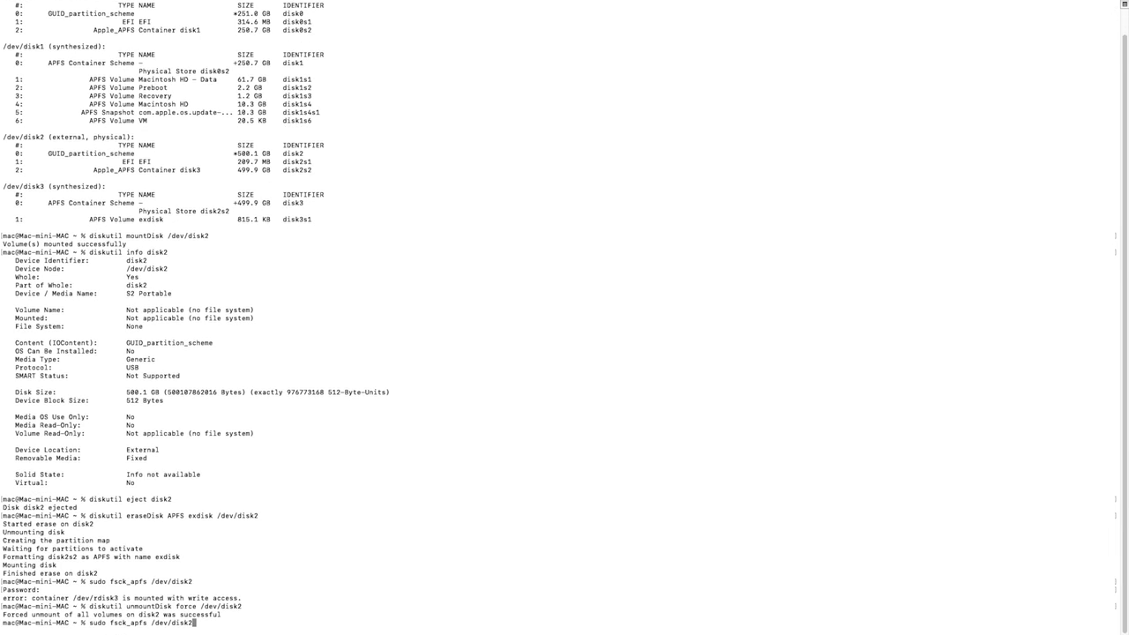
pyautogui.press('Return')
# Take Terminal out of full screen and minimise it.
pyautogui.moveTo(33, 24)
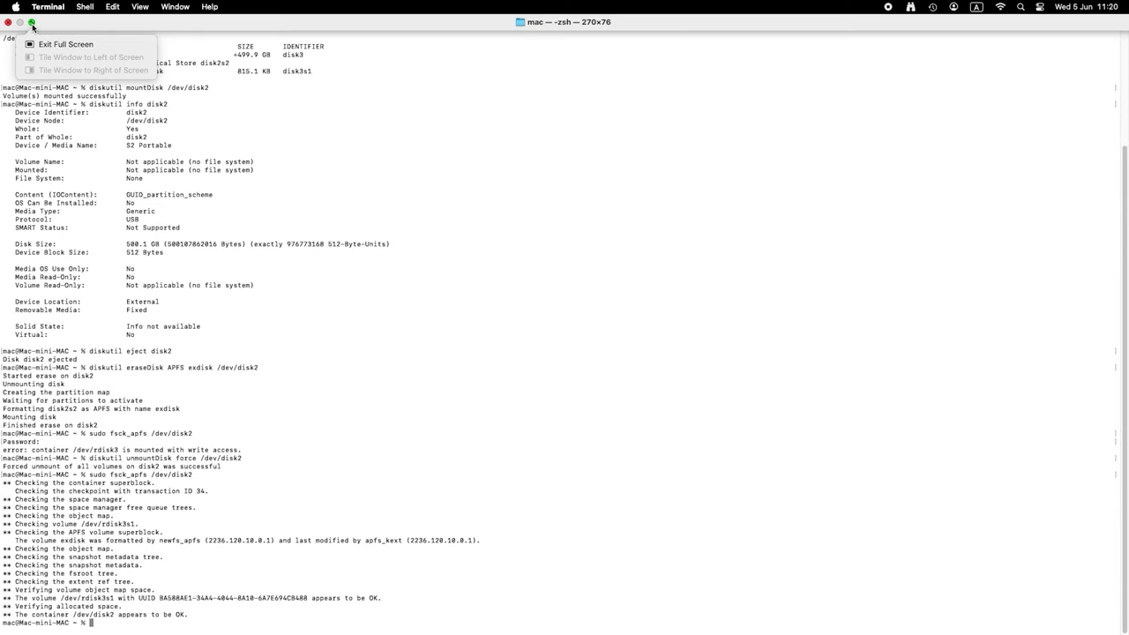
pyautogui.click(32, 24)
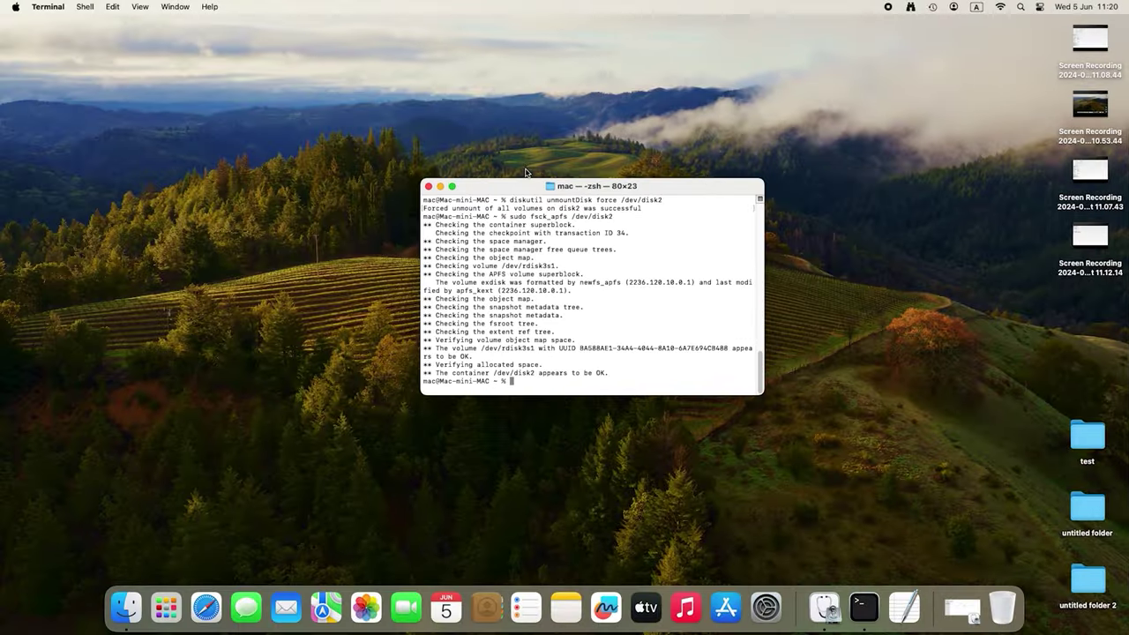
pyautogui.click(440, 186)
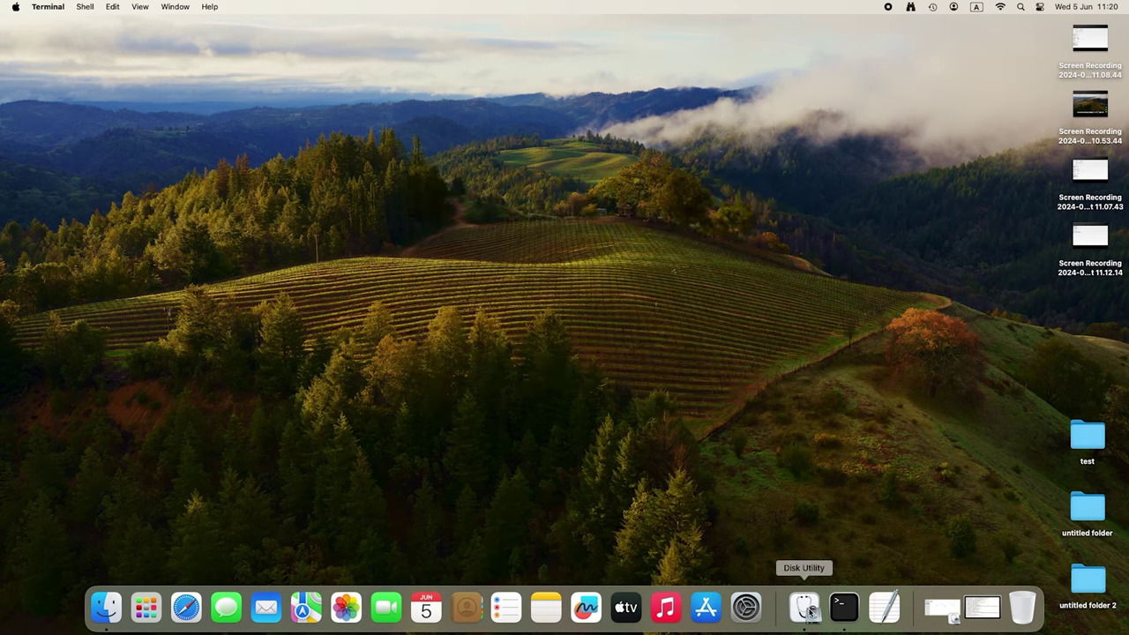